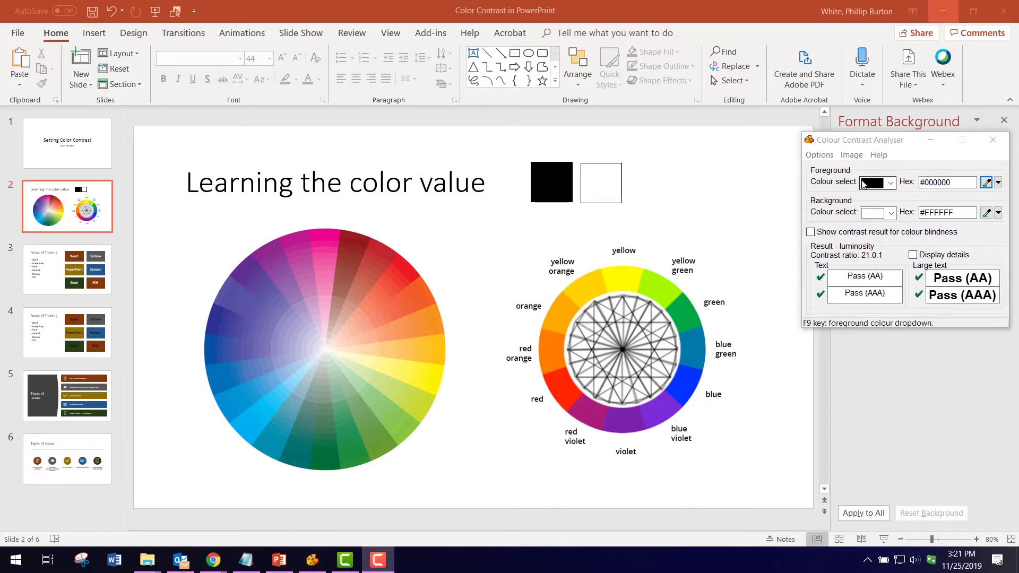
- Sample the colour wheel's pink #ED008C as the analyser's foreground and select its hex value
left_click_drag(851, 143, 432, 92)
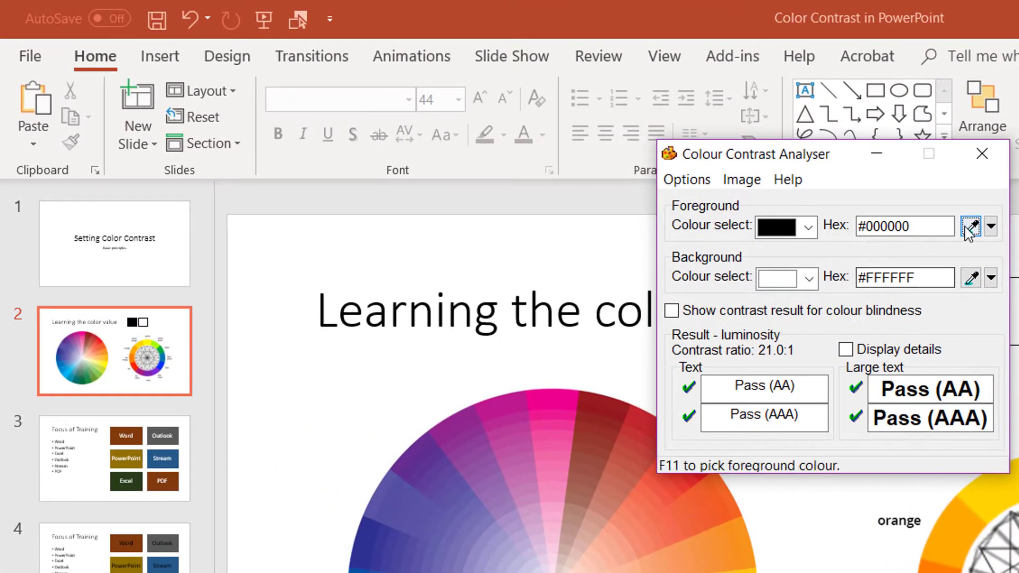
left_click(971, 227)
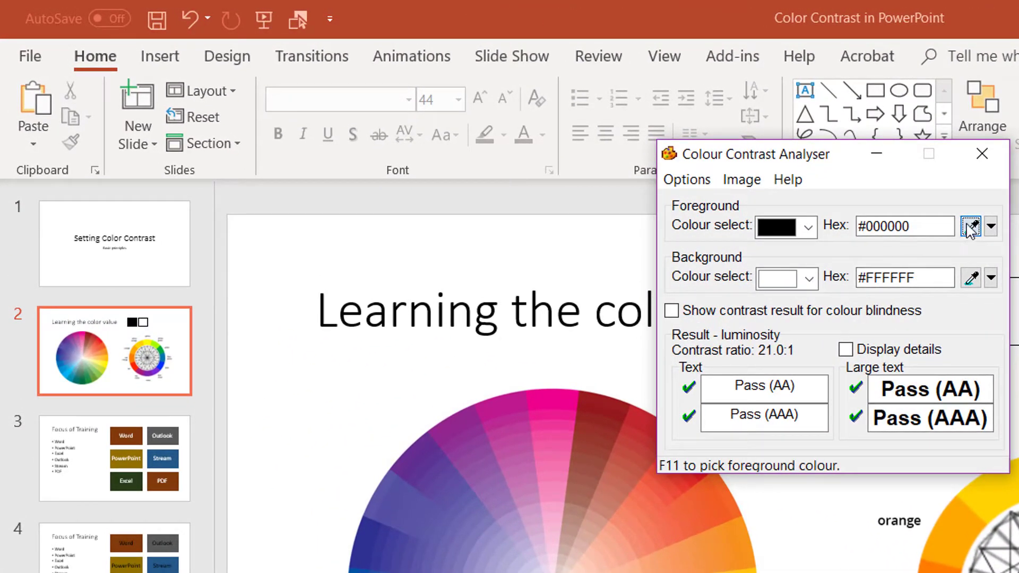
left_click(564, 398)
left_click_drag(919, 225, 848, 226)
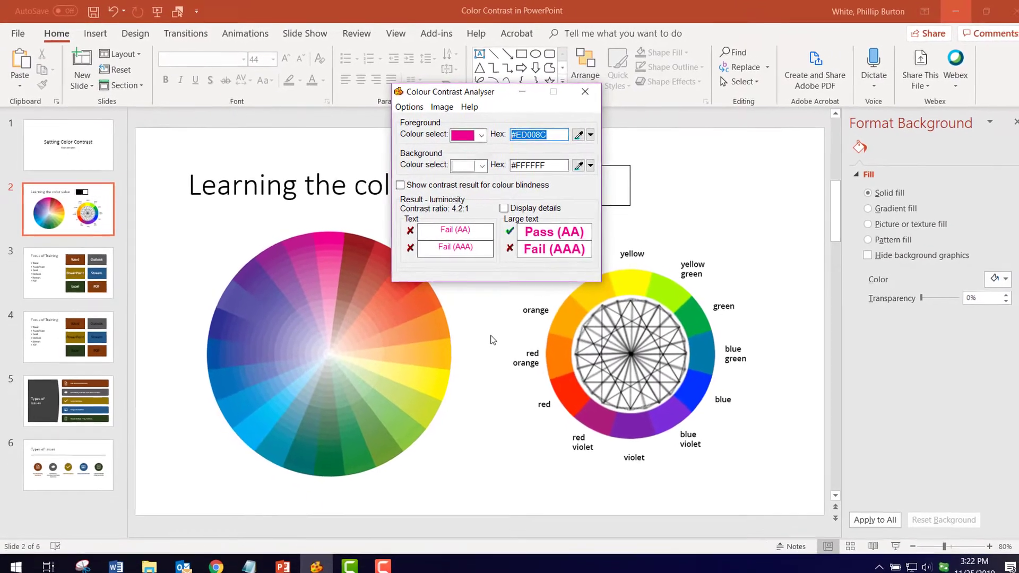
- Go to slide 3, Focus of Training, and expand the Design Variants options
left_click(493, 340)
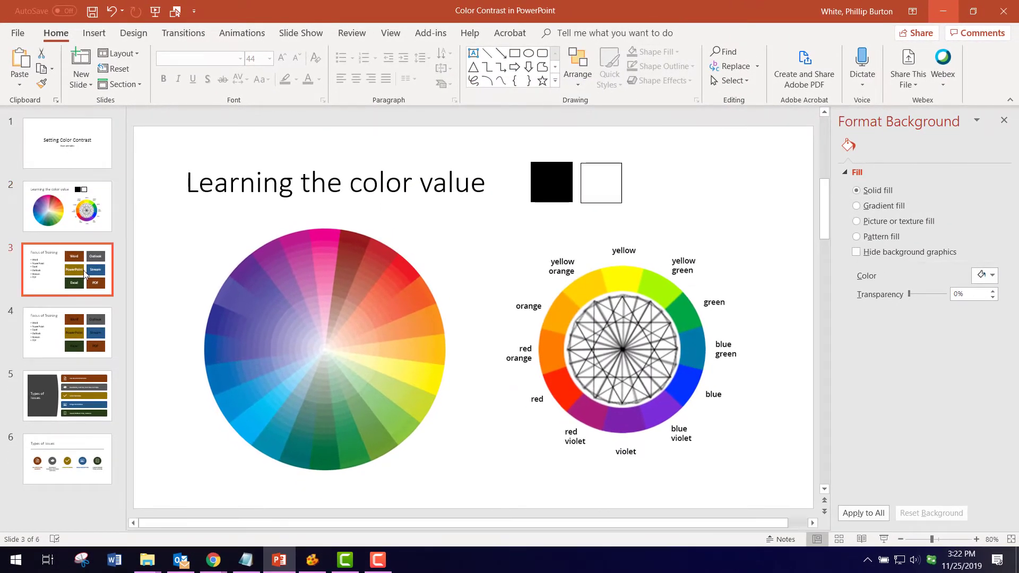
left_click(85, 275)
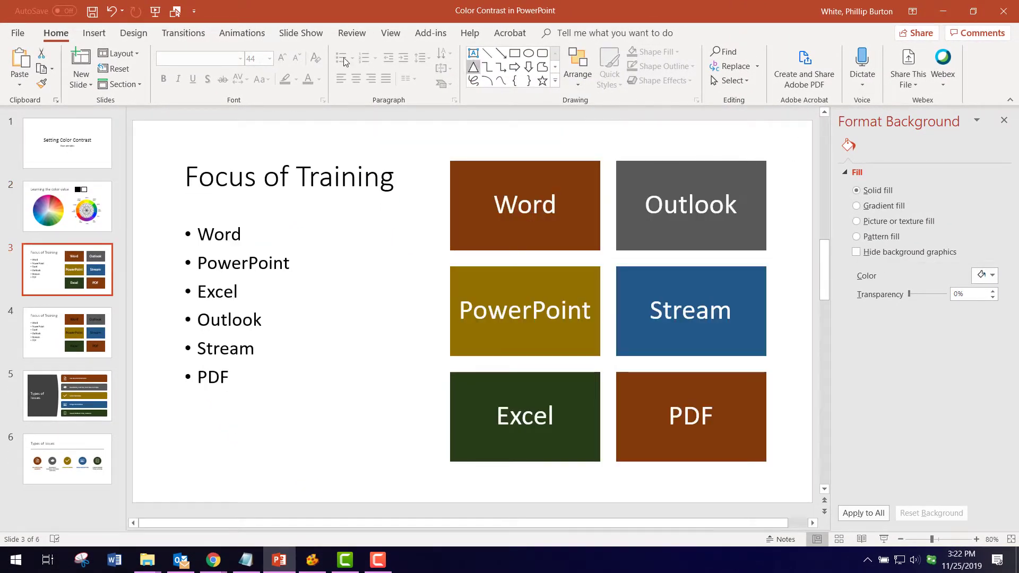
left_click(133, 33)
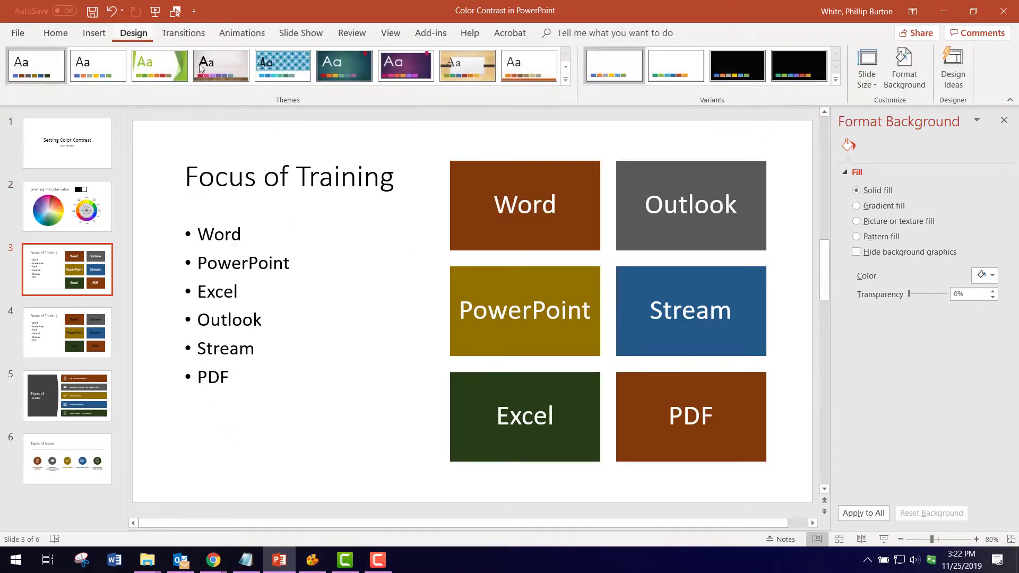
left_click(835, 80)
- Inspect Accent 1's custom colour (RGB 68, 114, 196) in Tutorial Set 2, then close without changes
mouse_move(750, 97)
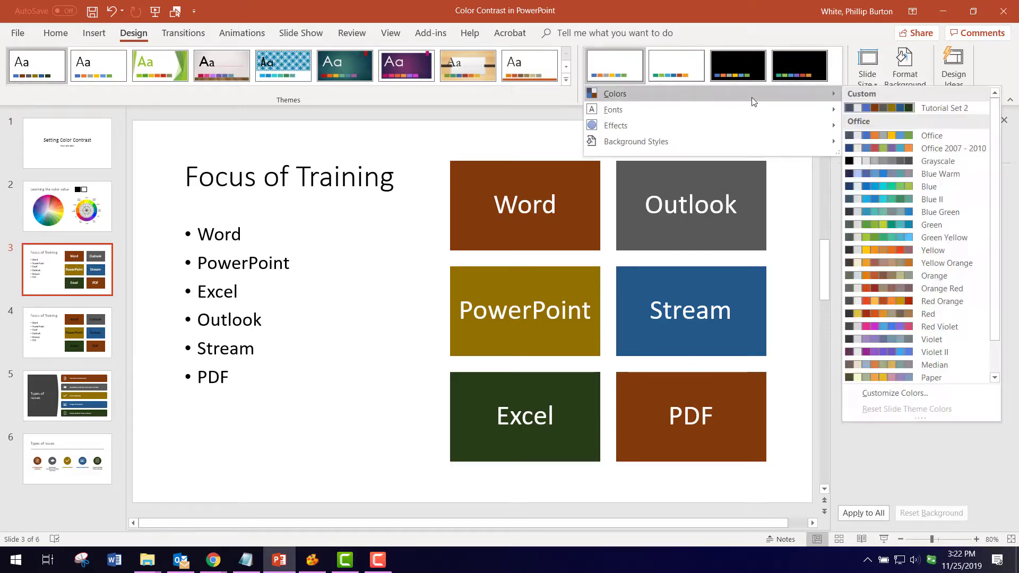
right_click(884, 108)
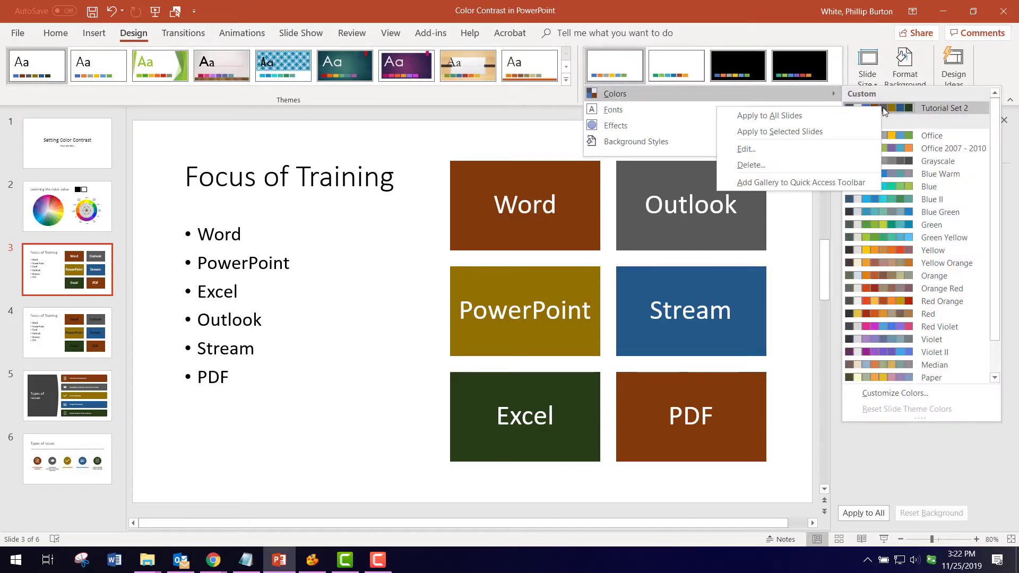
left_click(745, 150)
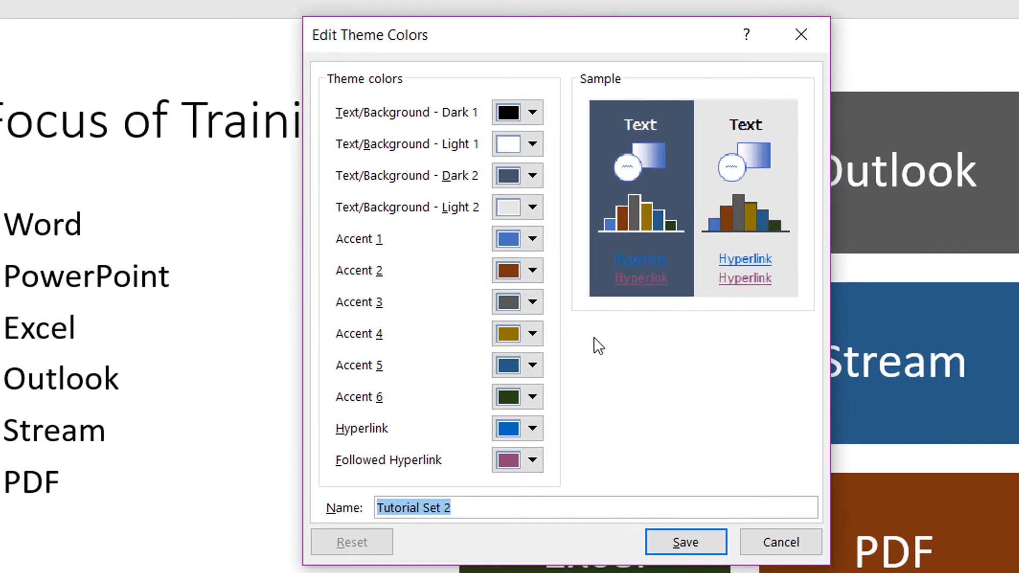
left_click(533, 240)
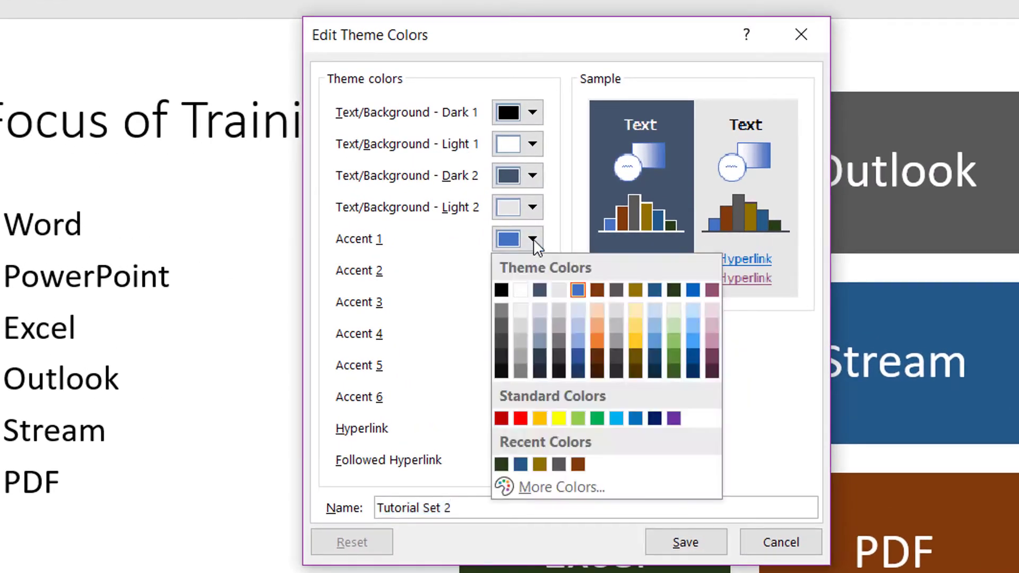
left_click(550, 489)
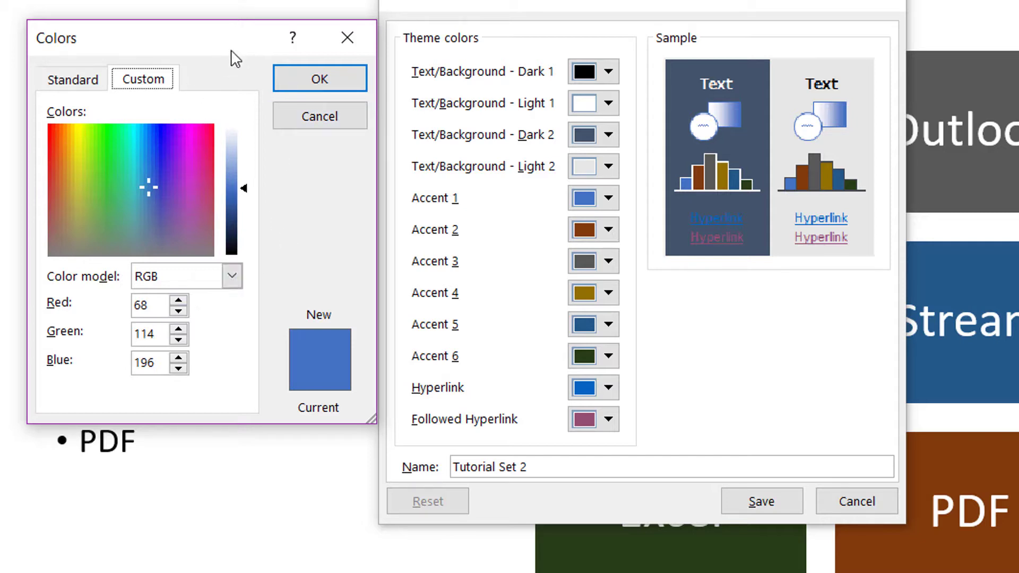
left_click(346, 39)
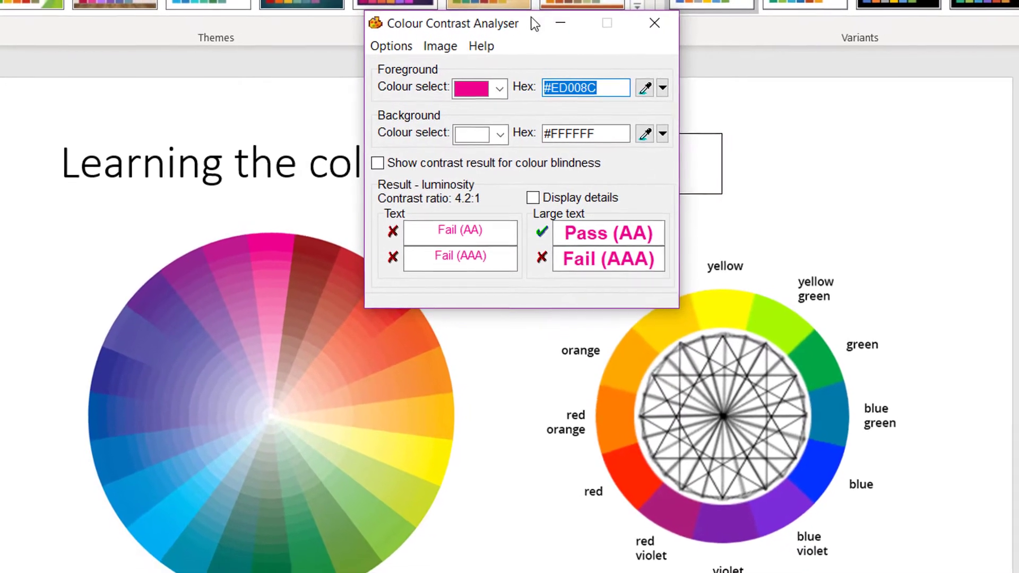
- Move the analyser top-right and sample the wheel's green, then the darker green #007040, as foreground
left_click_drag(534, 24, 947, 9)
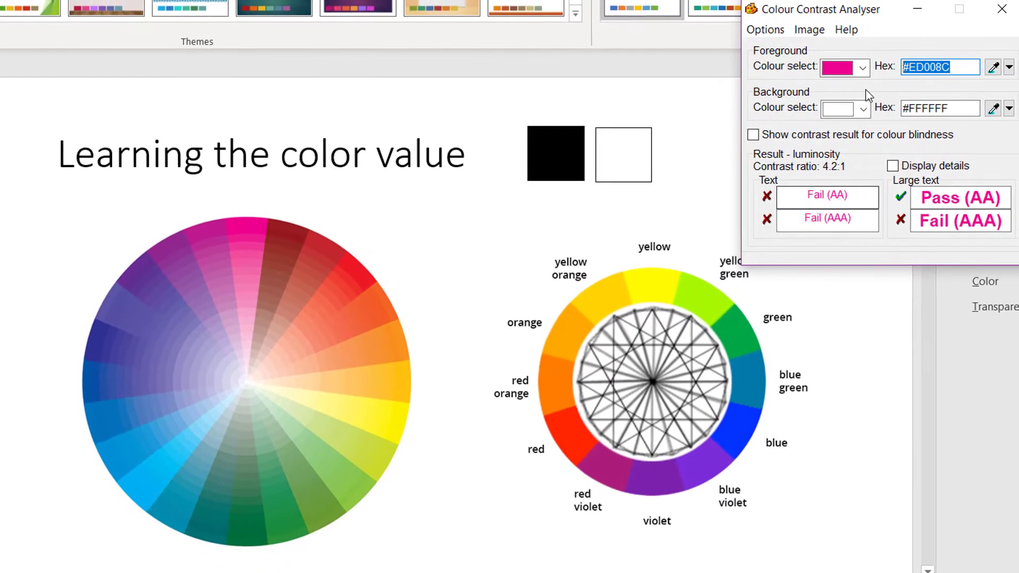
left_click(992, 67)
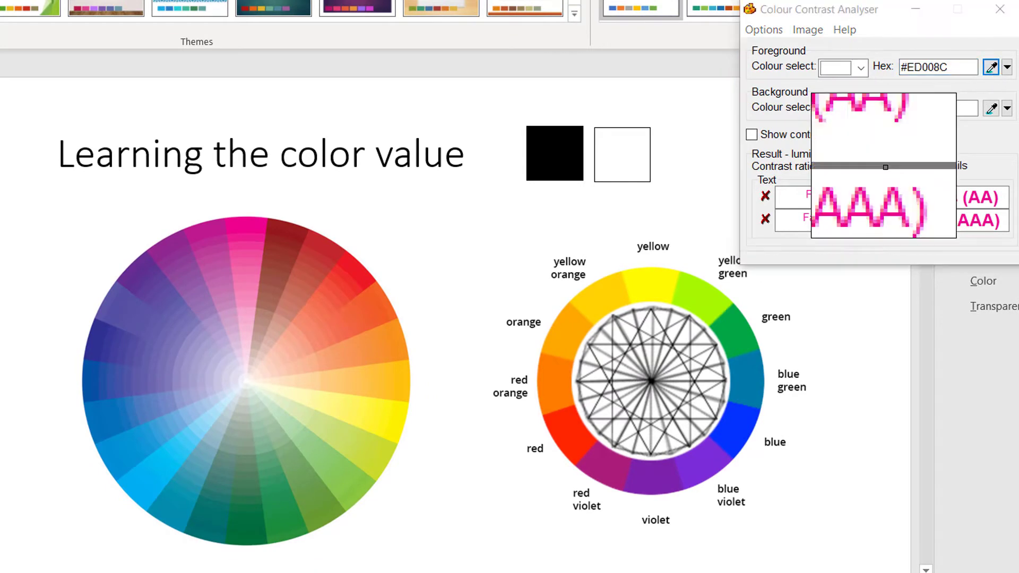
left_click(743, 328)
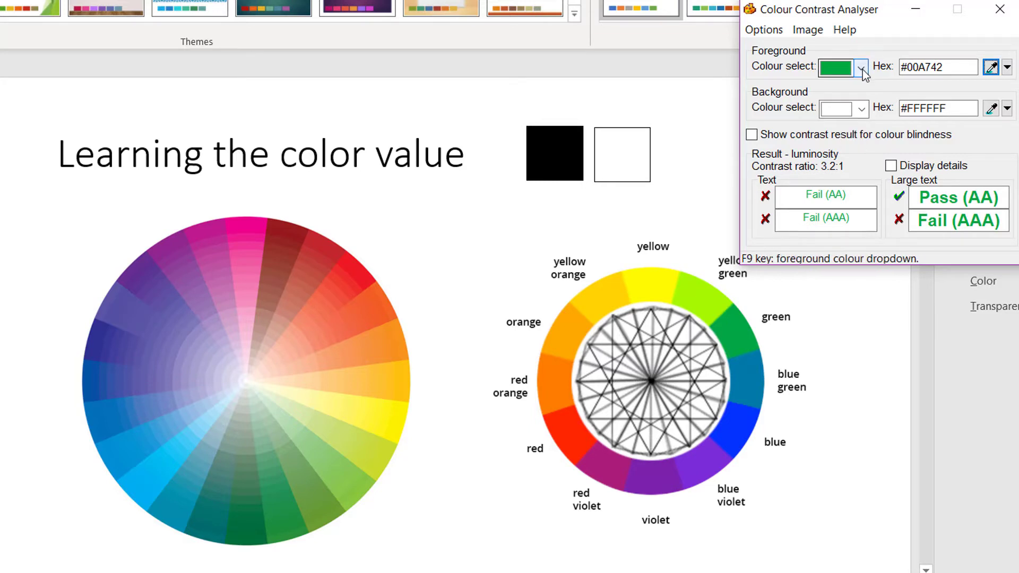
left_click(990, 67)
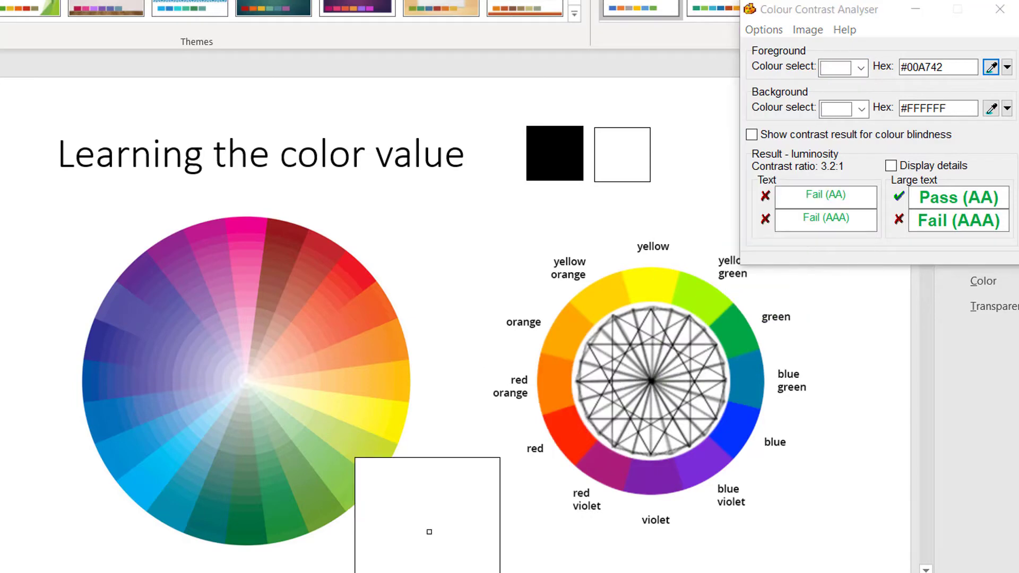
left_click(251, 523)
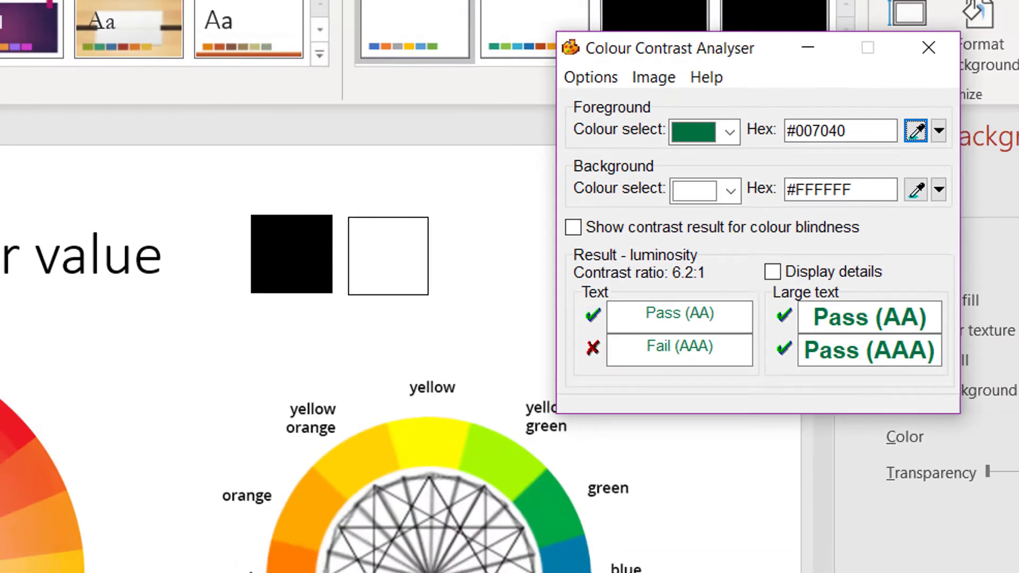
mouse_move(213, 559)
mouse_move(234, 463)
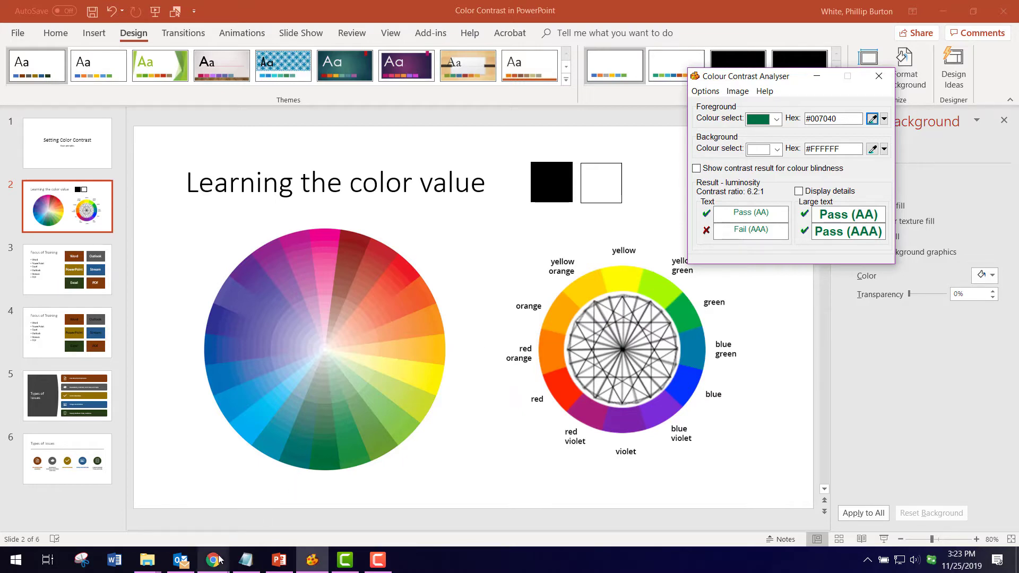
- Convert hex 007040 in hex2rgb.online to get RGB 0, 112, 64, then return to PowerPoint
left_click(234, 498)
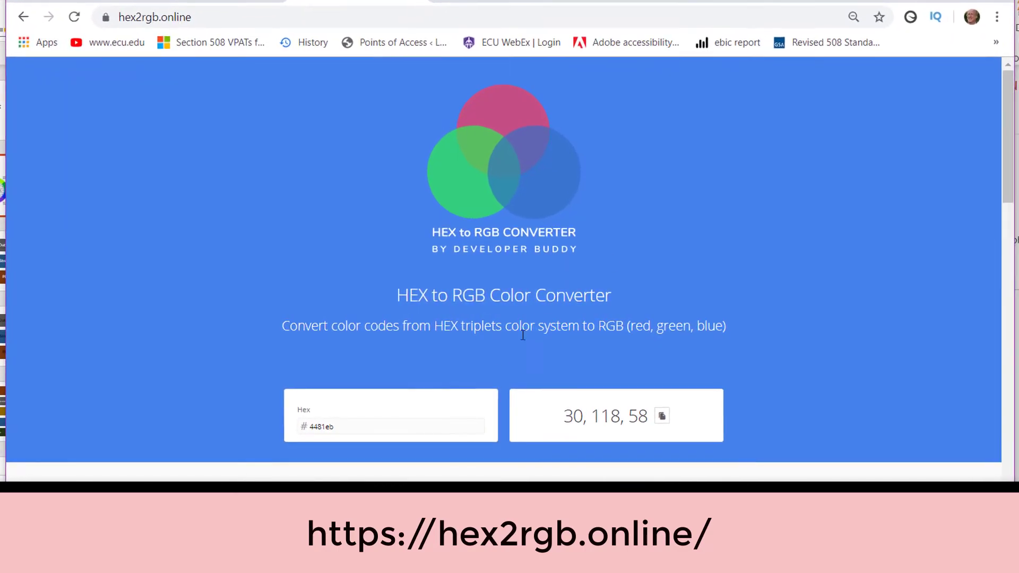
left_click(333, 427)
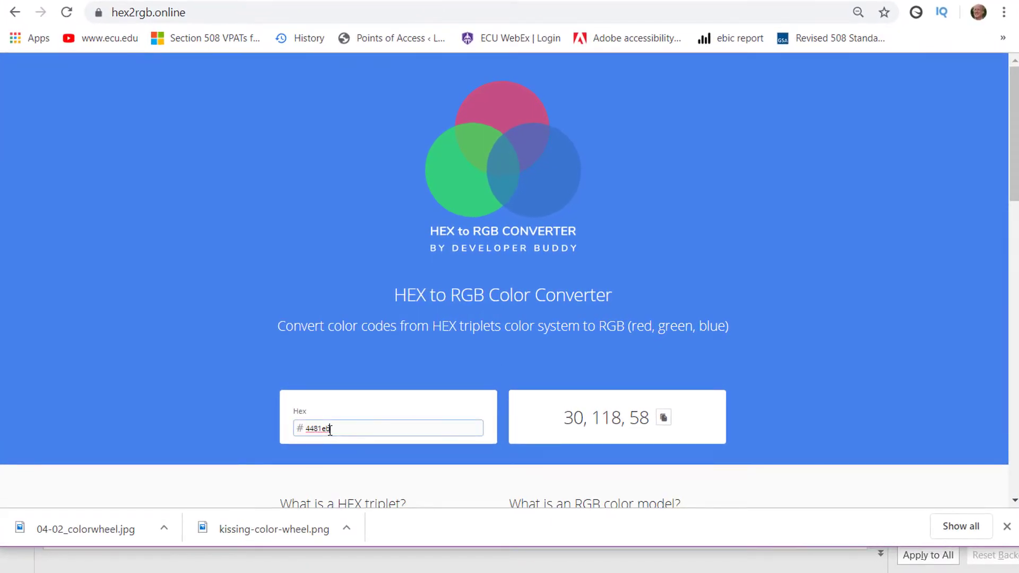
left_click_drag(329, 429, 307, 428)
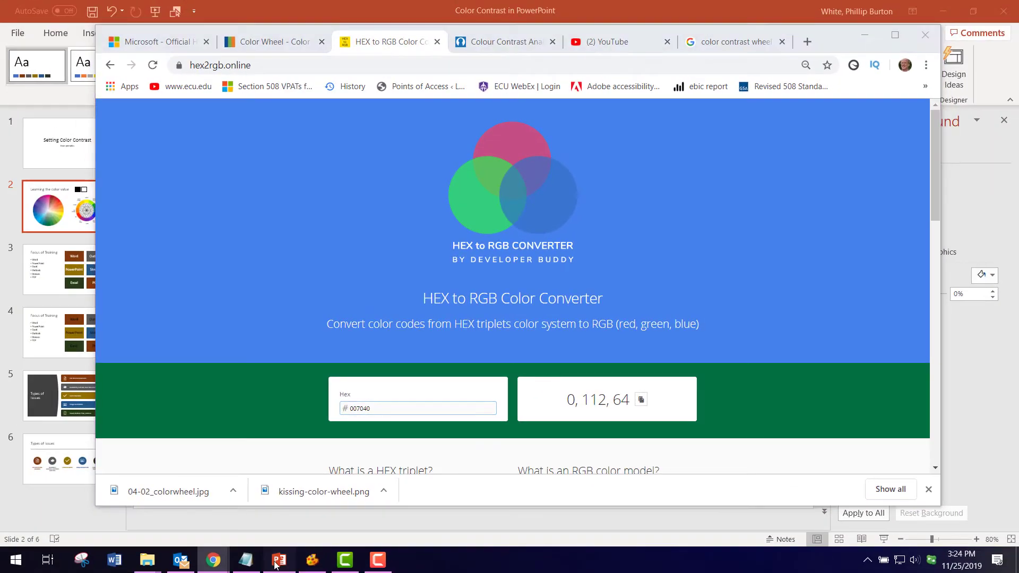
left_click(276, 561)
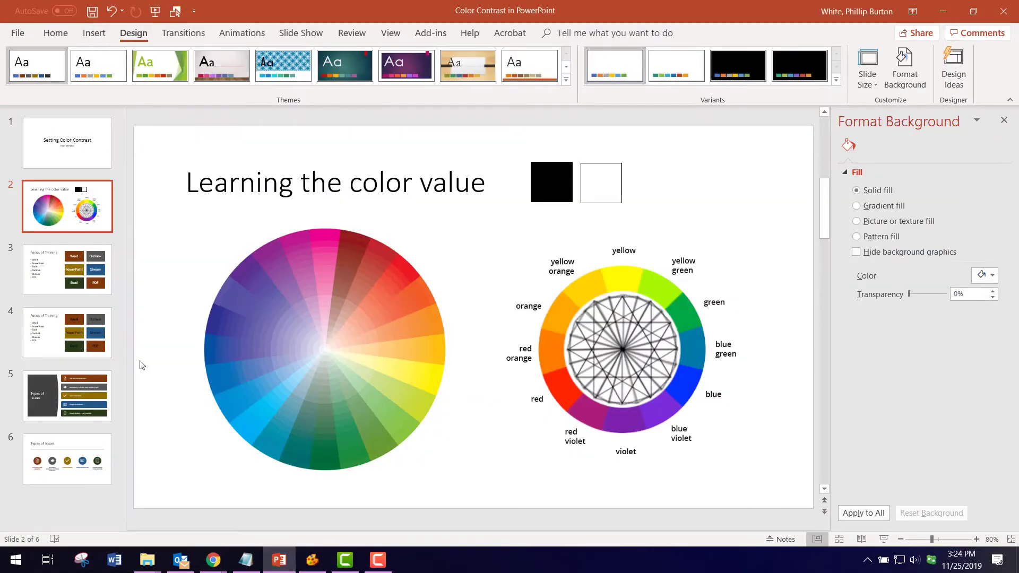
- On the Focus of Training slide, start editing the Tutorial Set 2 theme colours
left_click(62, 261)
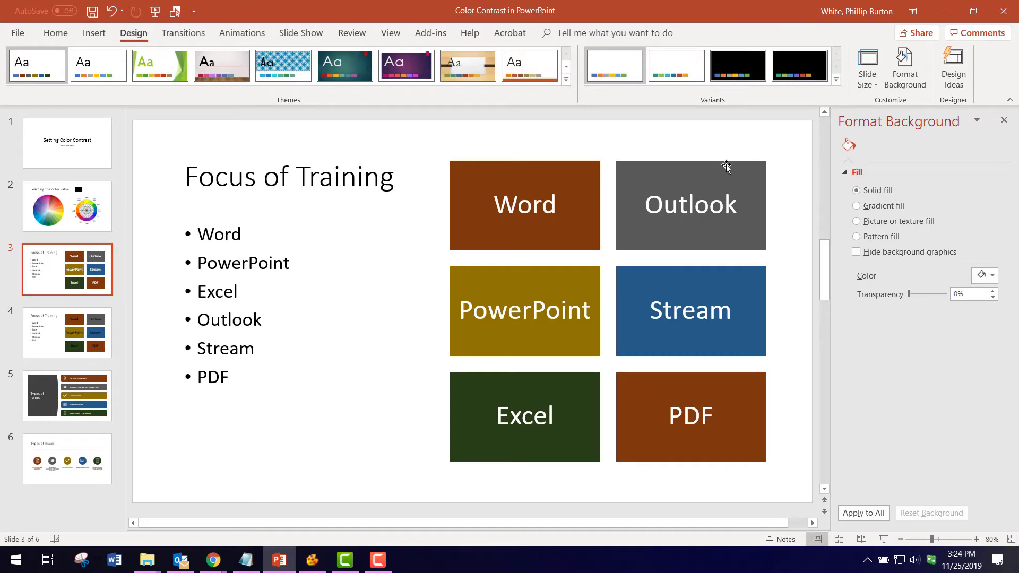
left_click(835, 80)
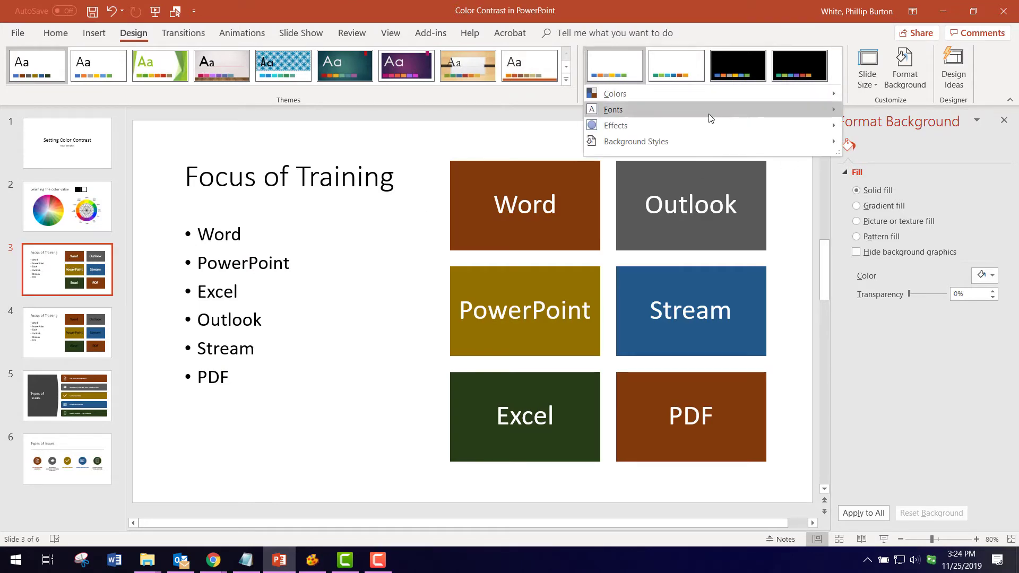
mouse_move(668, 93)
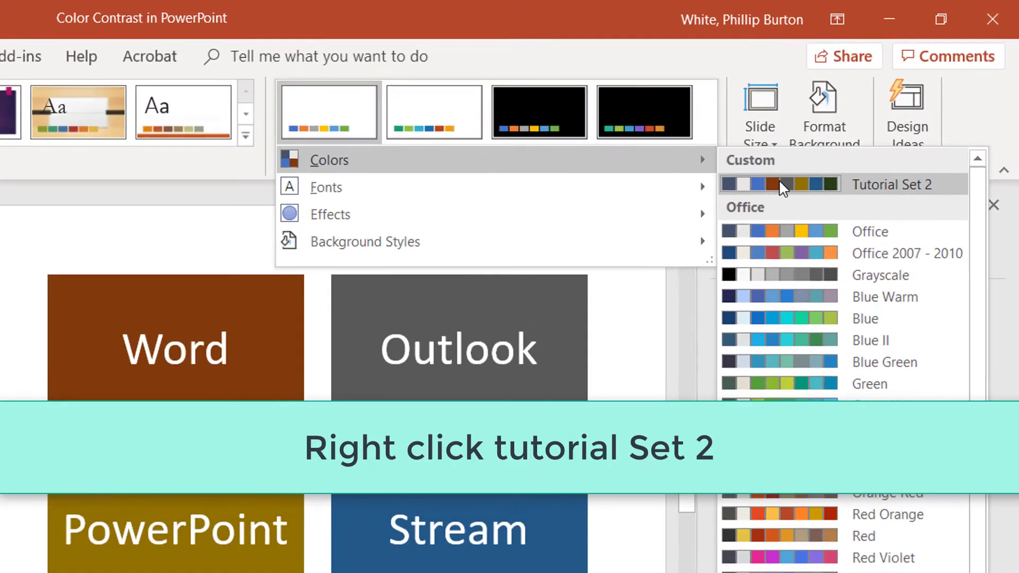
right_click(779, 183)
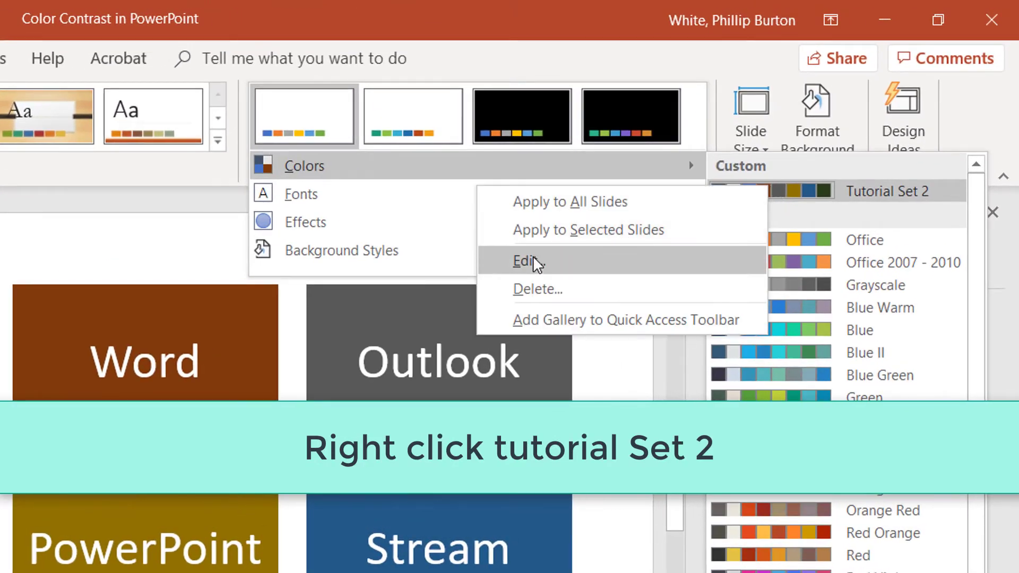
left_click(533, 257)
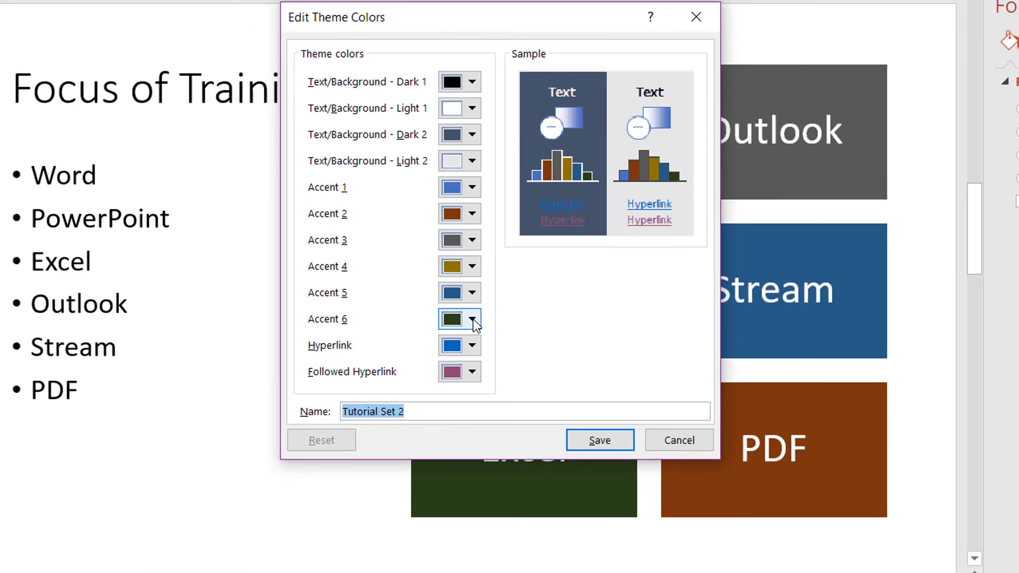
- Set Accent 6 to custom RGB 0, 112, 64 and save the theme colour set
left_click(473, 320)
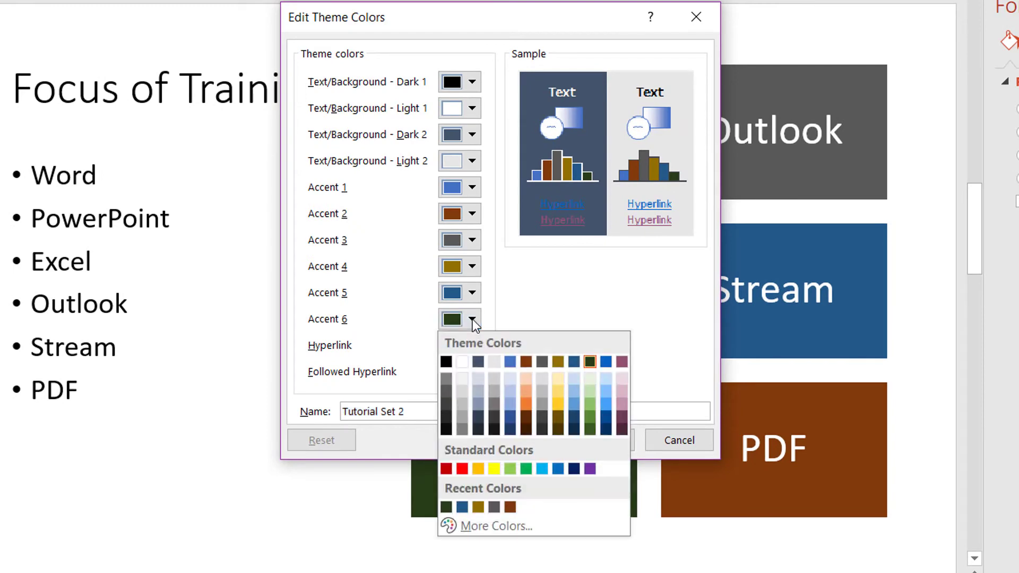
left_click(482, 526)
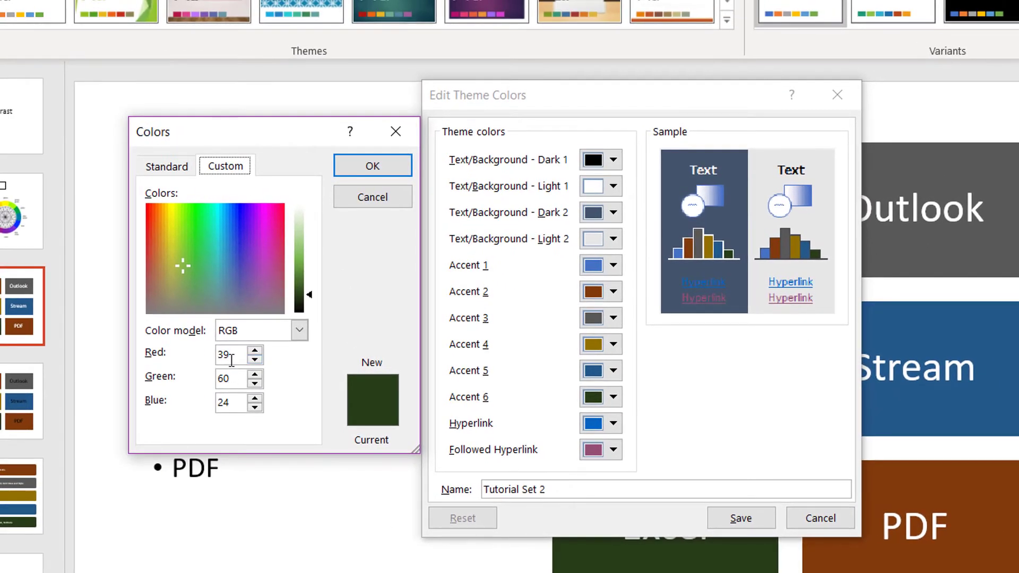
left_click_drag(228, 355, 216, 361)
type("0")
left_click_drag(238, 376, 216, 378)
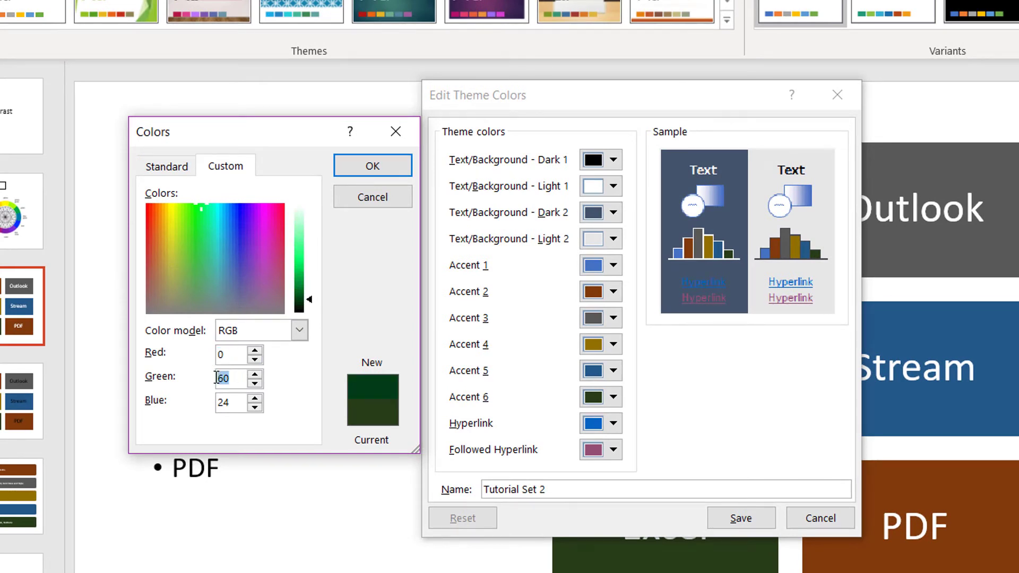
type("112")
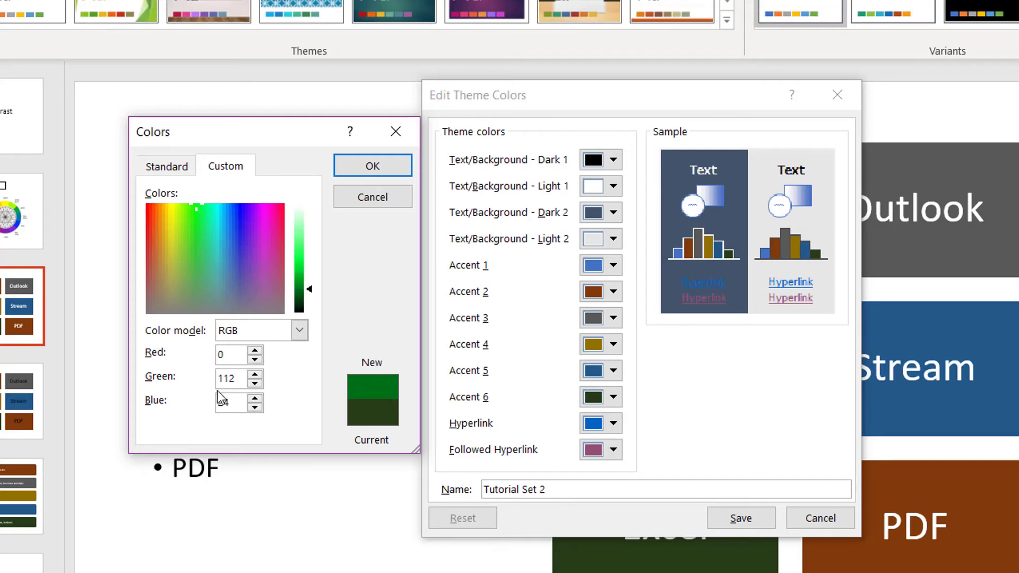
left_click_drag(228, 402, 219, 402)
type("64")
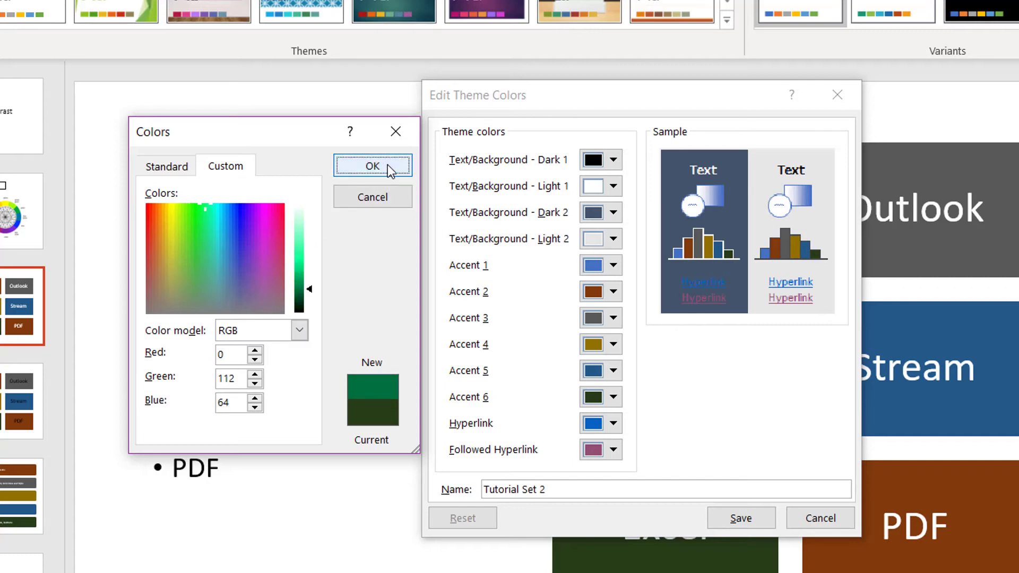
left_click(748, 526)
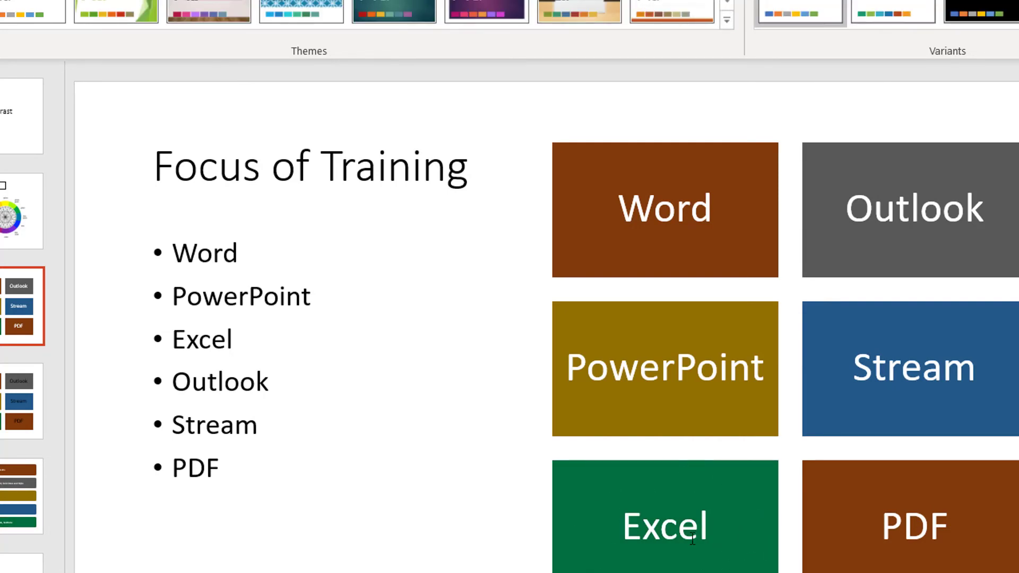
- Bring Colour Contrast Analyser over the slide to check the green tile's 6.2:1 contrast against white
key("alt+Tab")
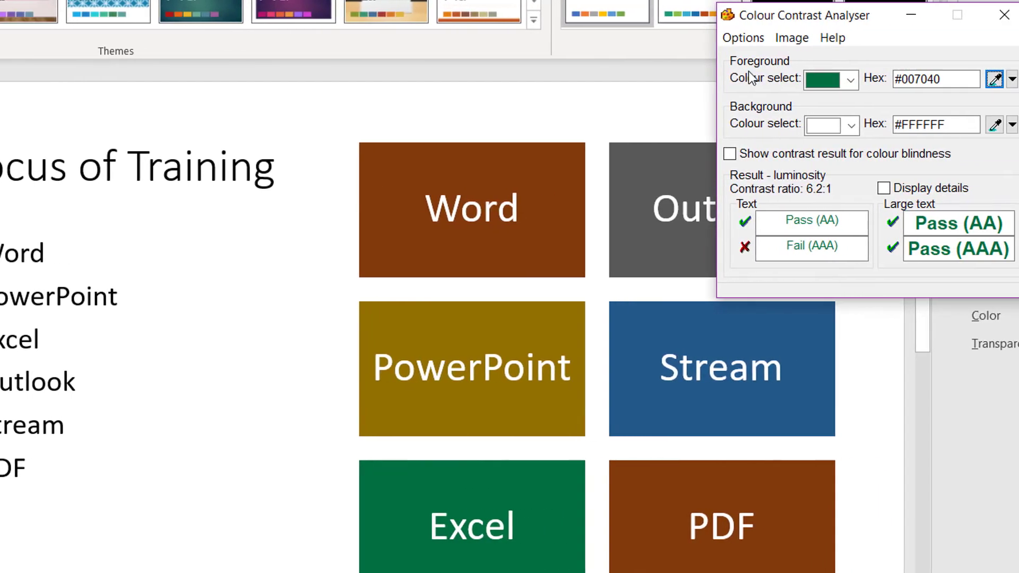
left_click_drag(848, 24, 47, 138)
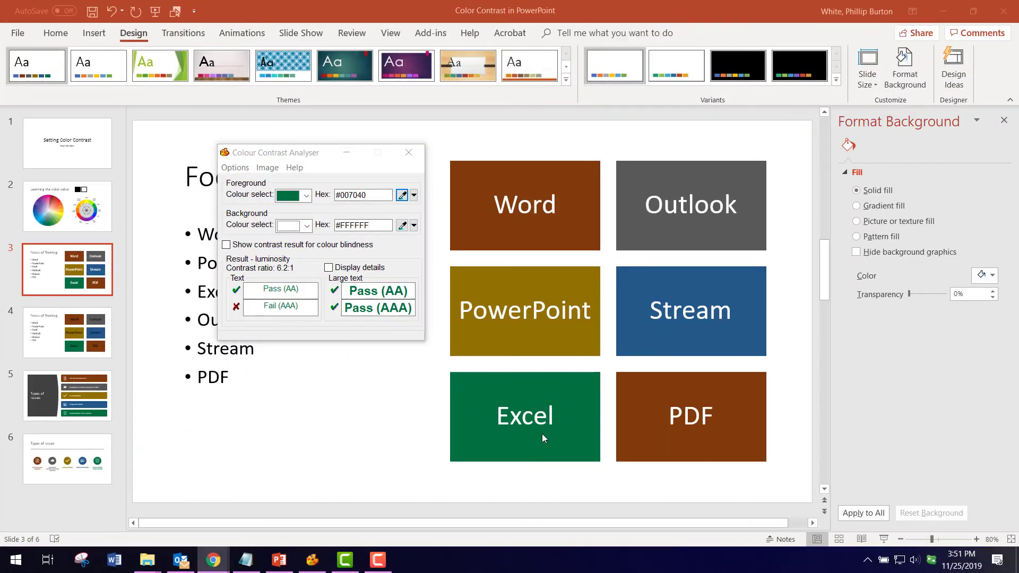
- Return to PowerPoint and view slide 5, Types of Issues, with its updated green bar
left_click(94, 394)
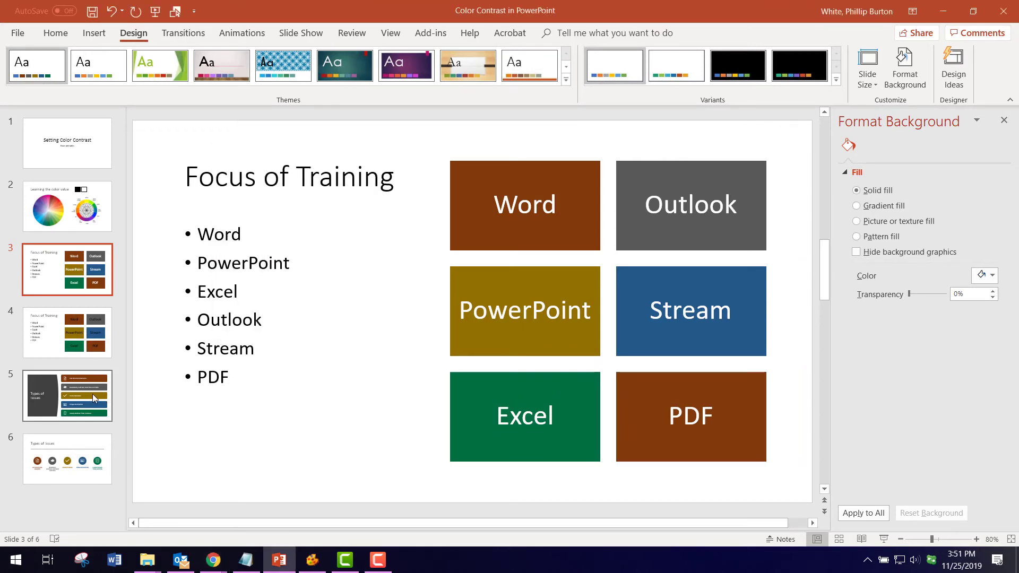
left_click(92, 394)
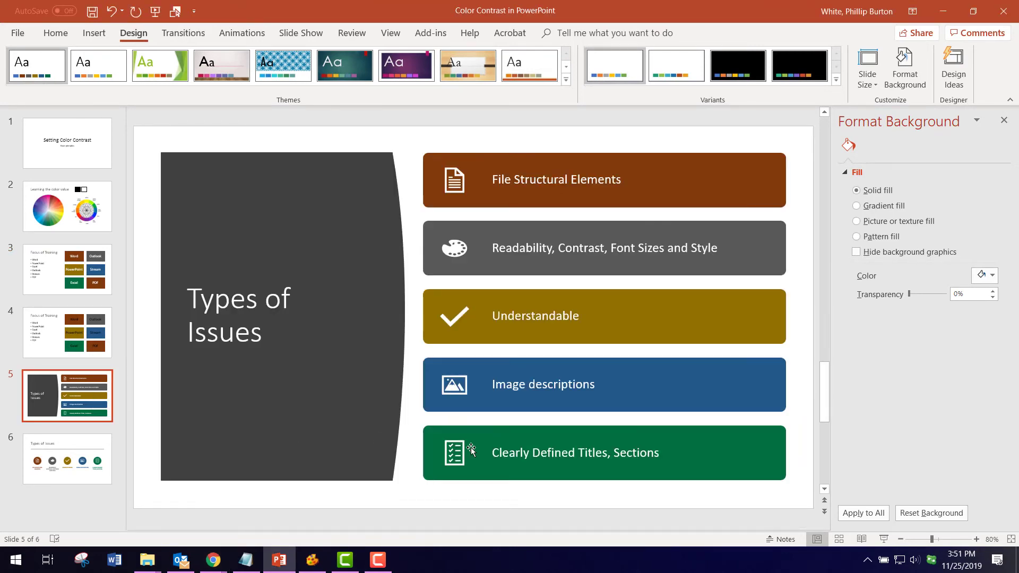